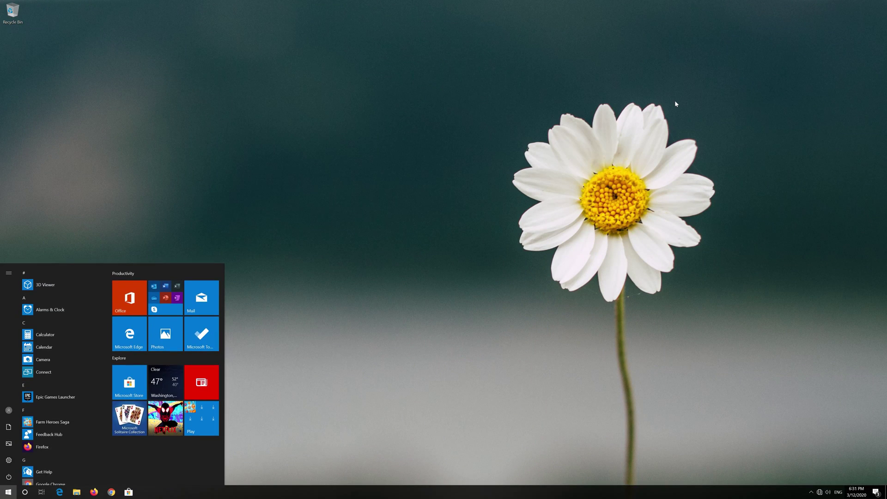
Open the Troubleshoot page of Update & Security in Windows Settings.
mouse_move(21, 461)
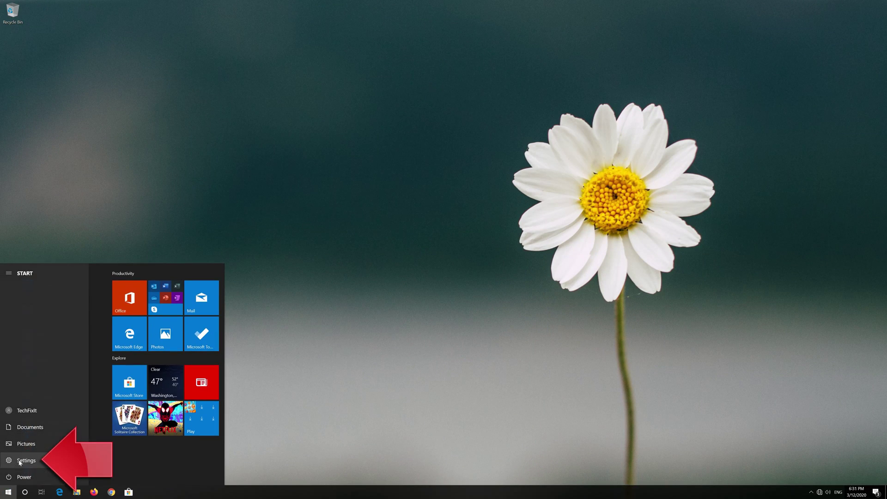
left_click(61, 462)
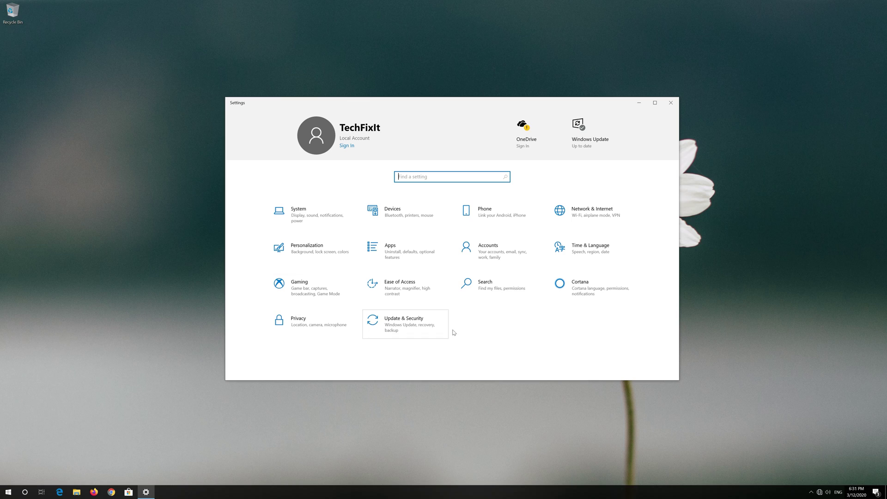
left_click(395, 330)
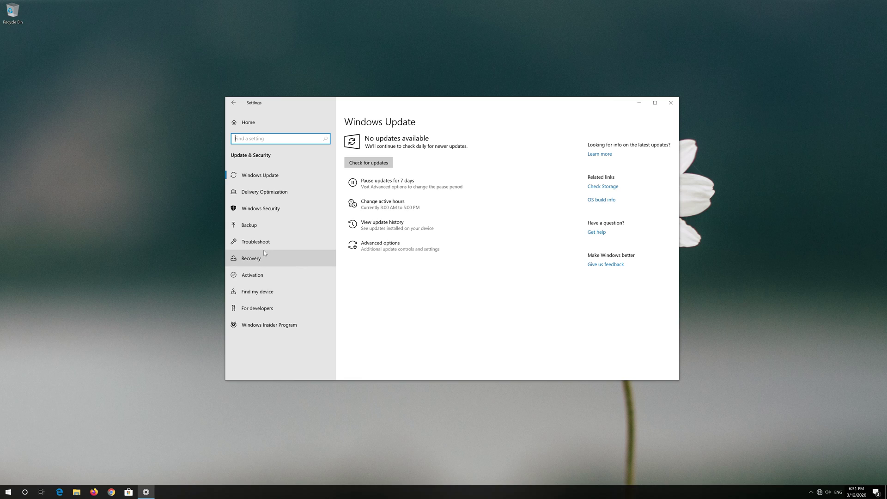
left_click(287, 244)
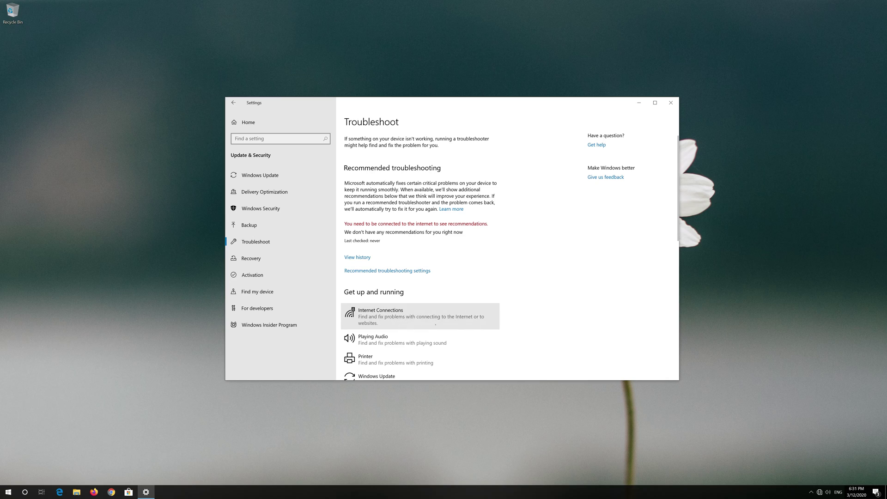
Run the Internet Connections troubleshooter on the connection to the Internet.
left_click(417, 320)
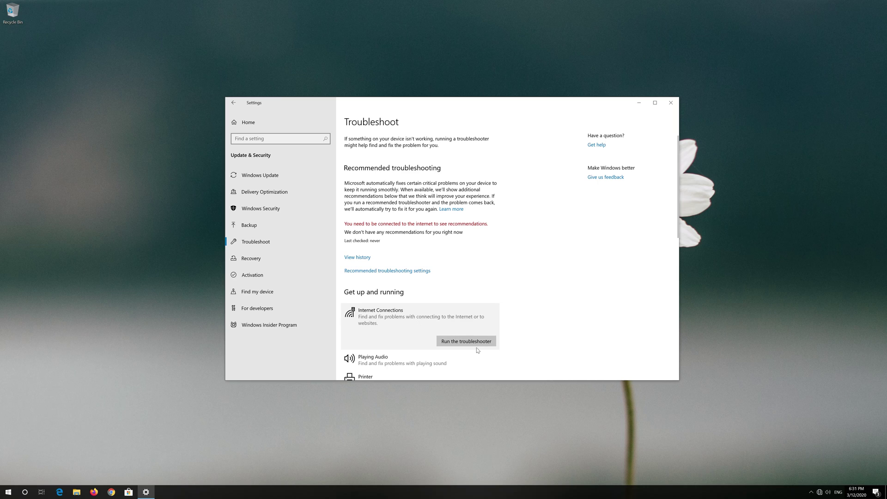
left_click(476, 341)
left_click(461, 340)
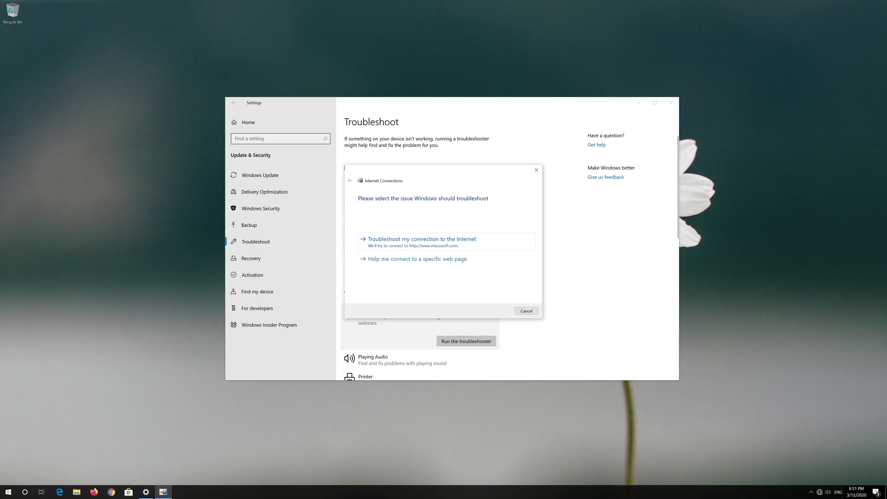
left_click(458, 243)
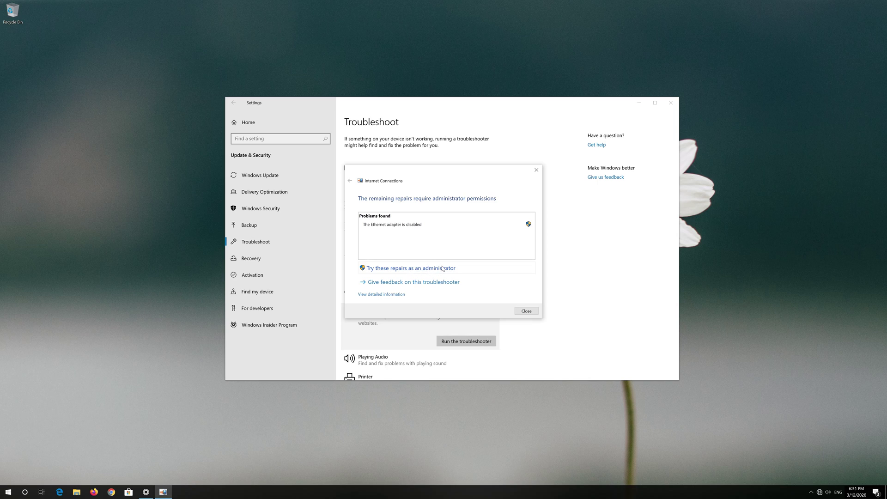
Try the found repairs as an administrator, then close the troubleshooter and Settings.
left_click(442, 268)
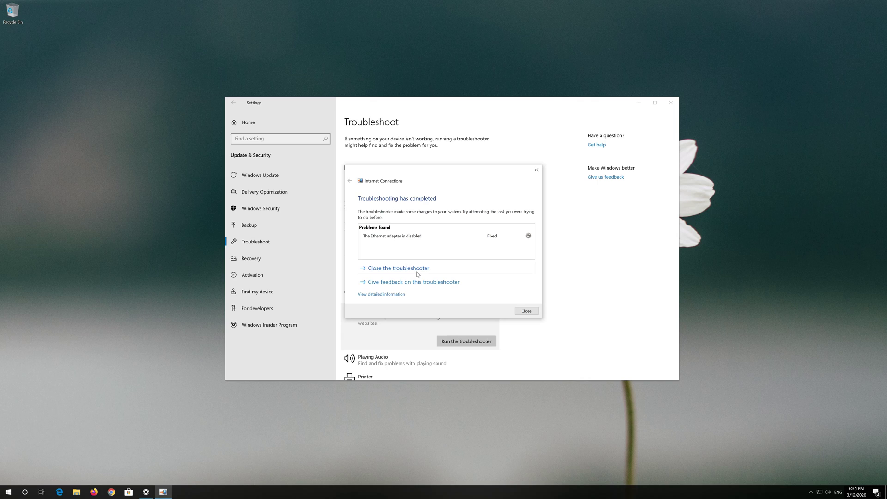
left_click(443, 270)
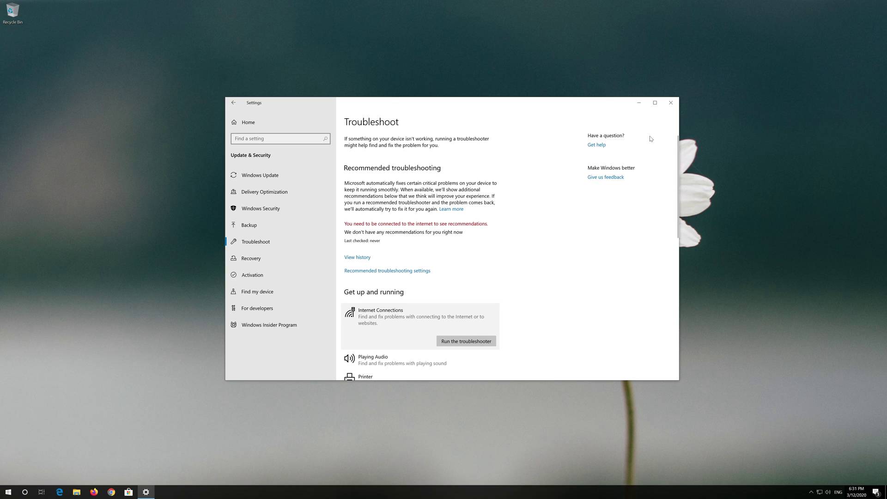
left_click(669, 103)
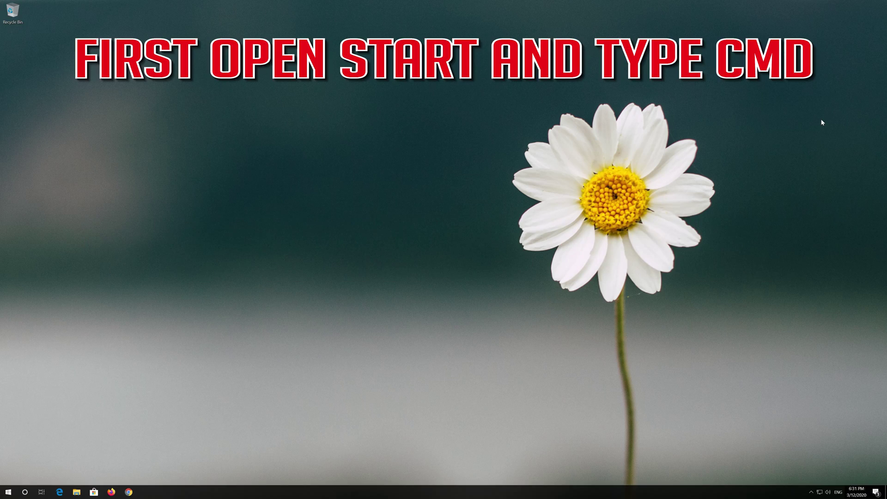
Search for cmd and run Command Prompt as administrator, allowing it to make changes to the device.
key("super")
type("cmd")
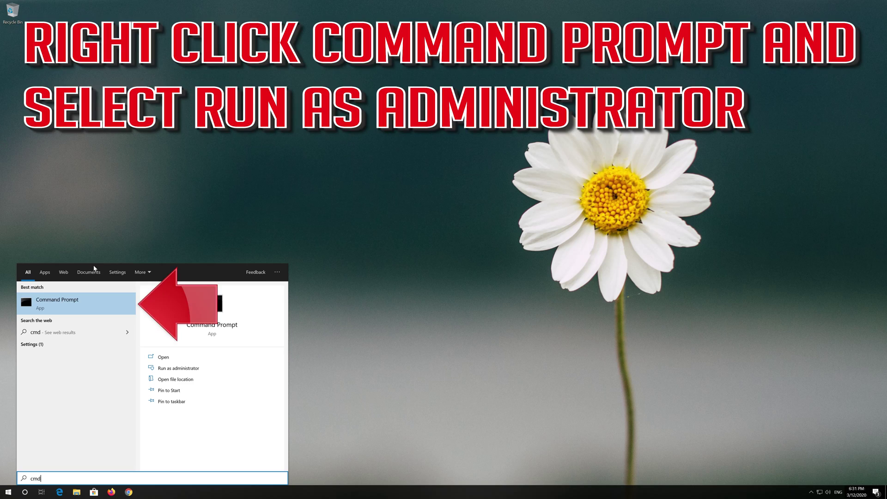
right_click(91, 309)
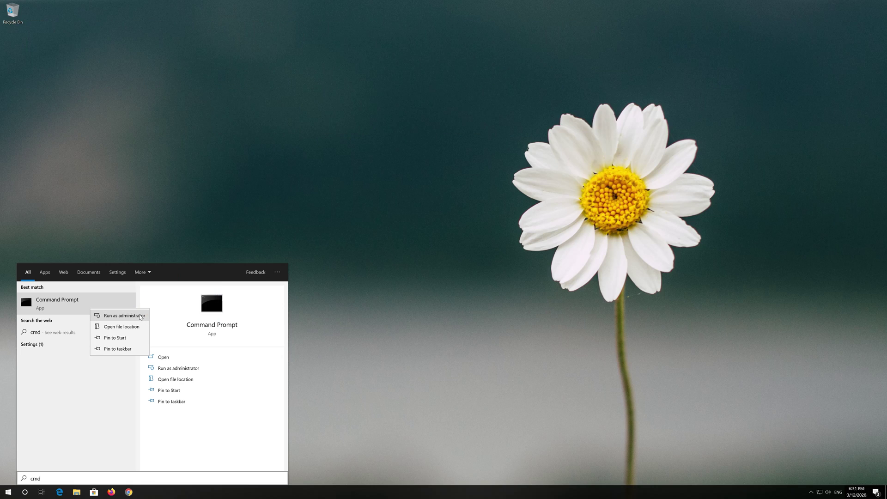
left_click(140, 316)
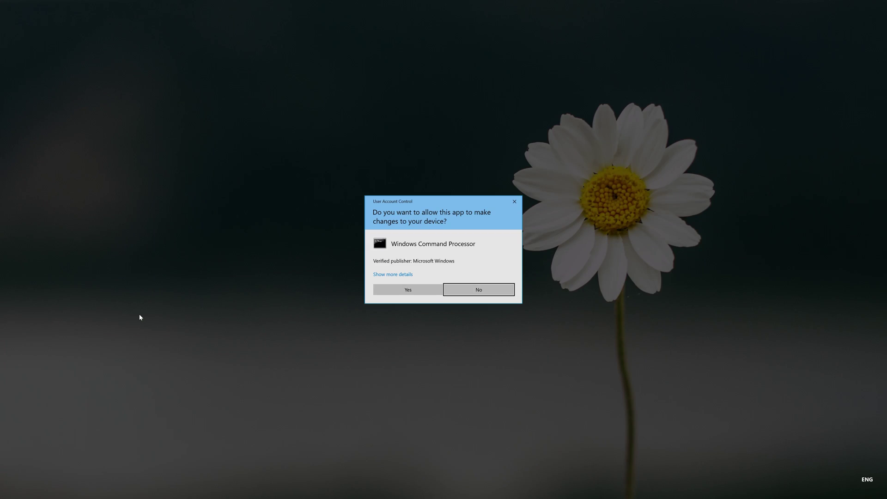
left_click(408, 290)
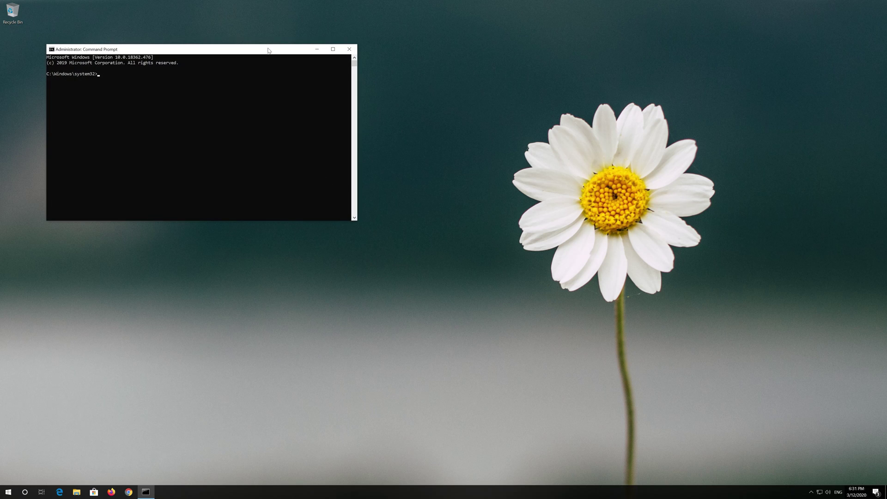
Move the Command Prompt window toward the middle of the desktop and enlarge it.
left_click_drag(267, 49, 473, 145)
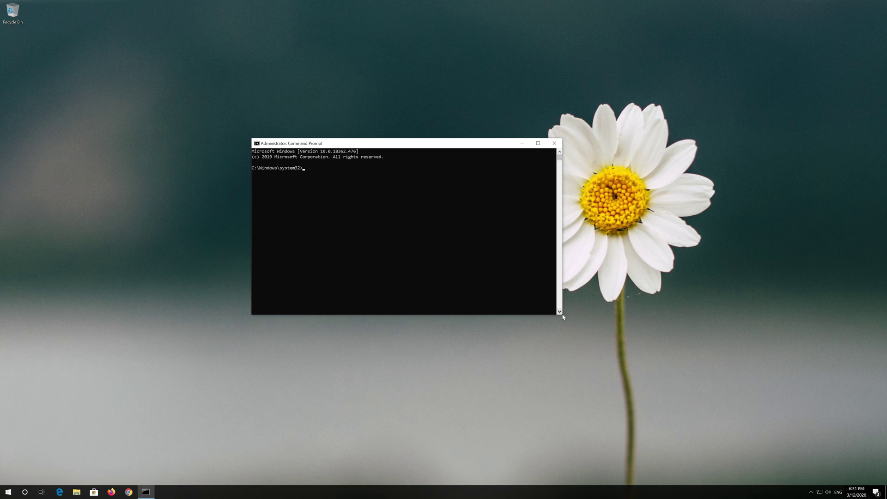
left_click_drag(562, 315, 614, 332)
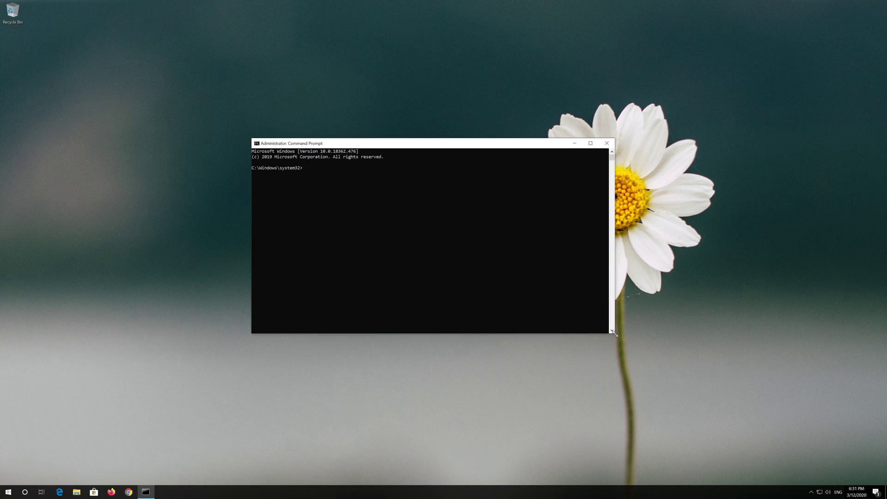
left_click_drag(484, 139, 495, 135)
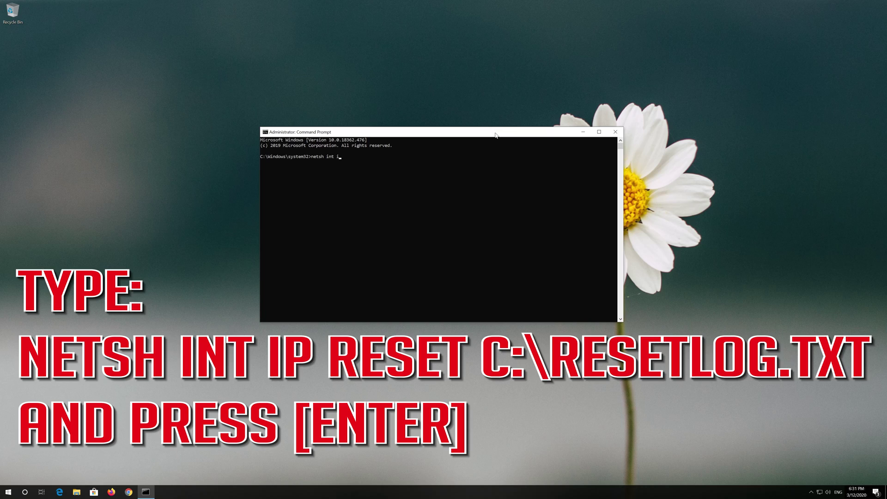
Reset the IP settings with "netsh int ip reset C:\resetlog.txt" and the Winsock catalog with "netsh winsock reset".
type("reset C:\\resetlog.txt")
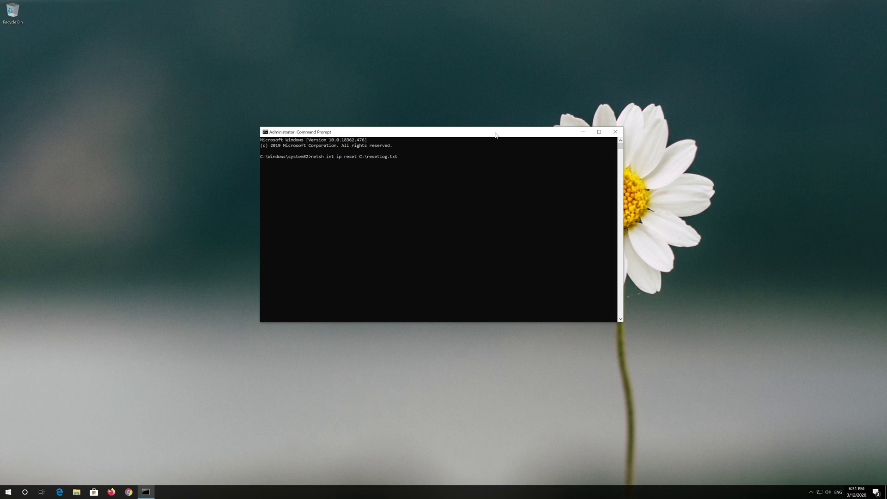
key("Return")
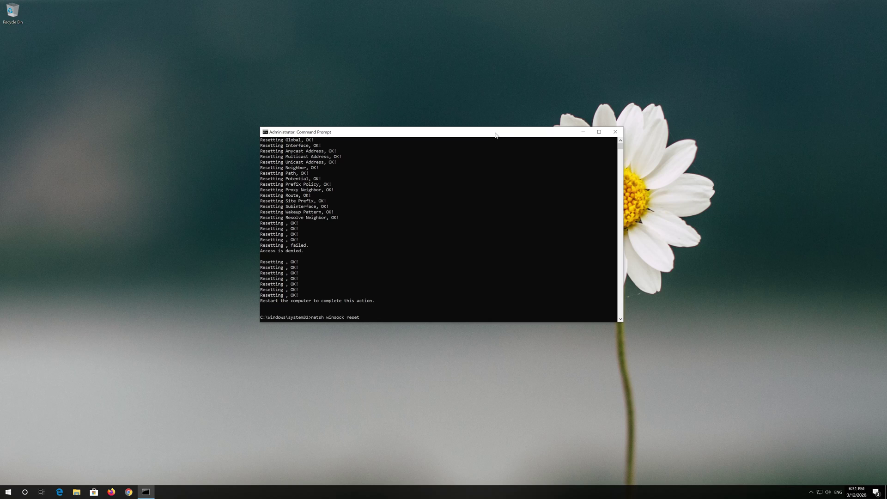
key("Return")
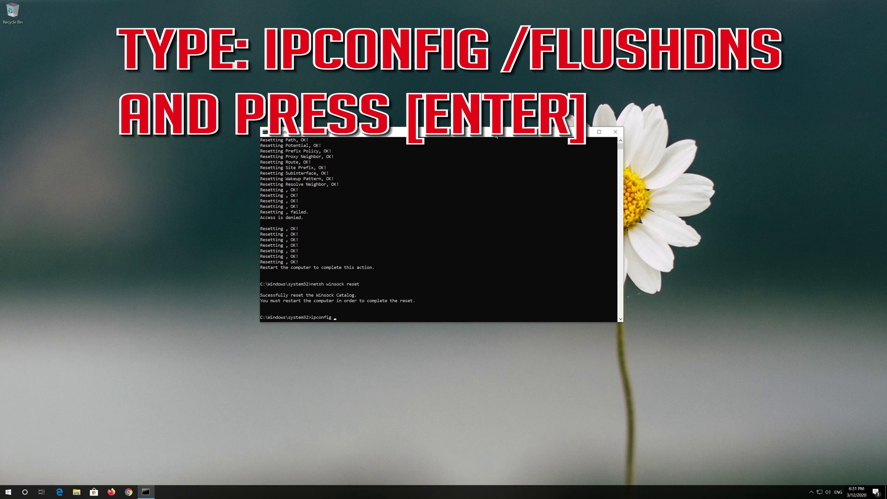
Flush the DNS cache with "ipconfig /flushdns" and close Command Prompt with "exit".
type("flushdns")
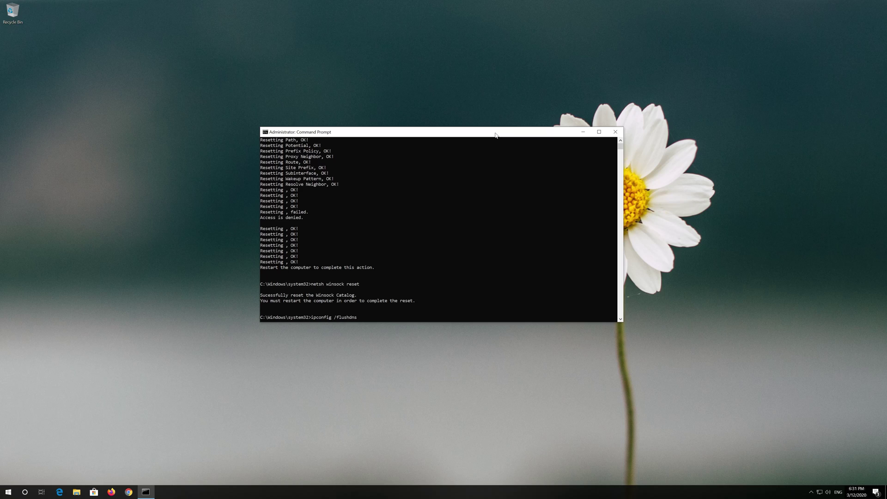
key("Return")
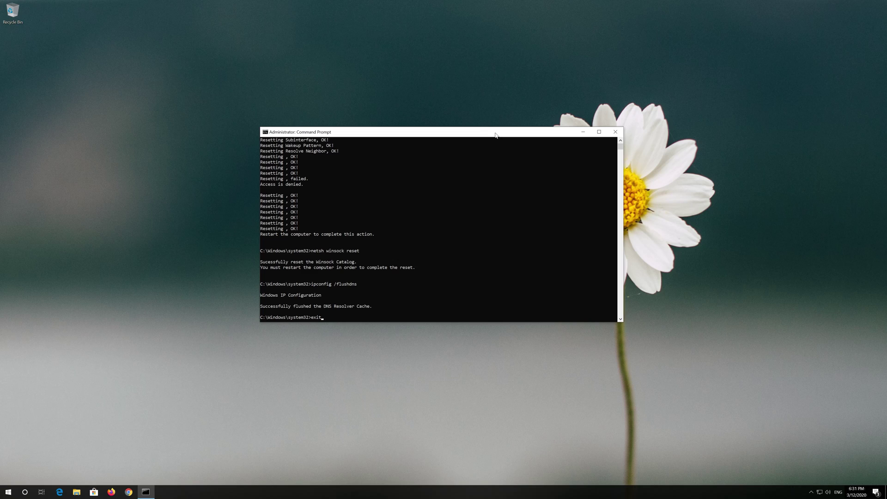
key("Return")
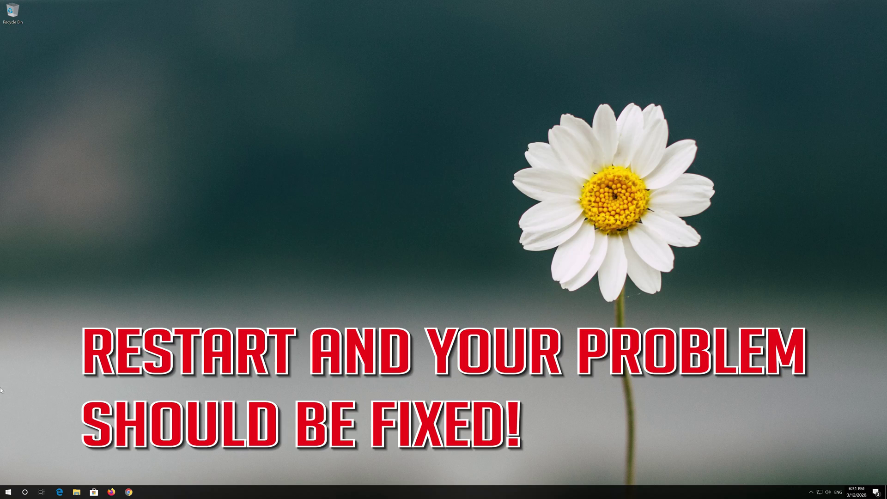
Open the power options for restarting the computer.
left_click(8, 491)
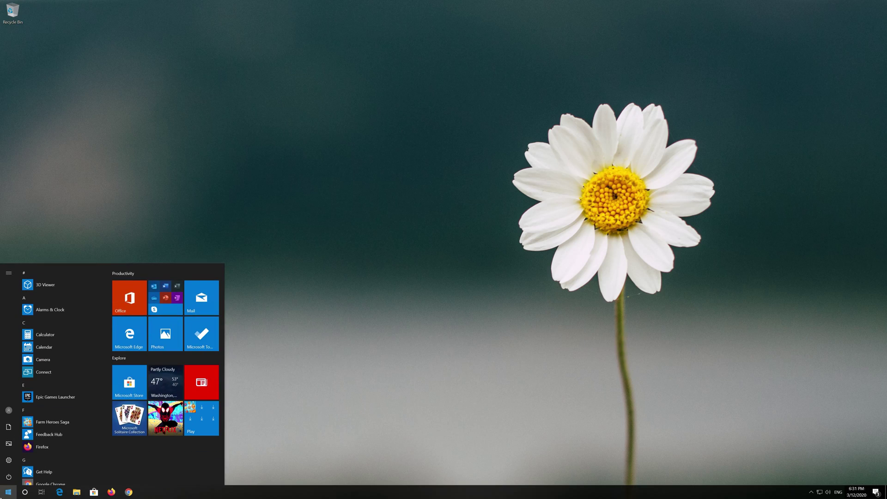
left_click(6, 478)
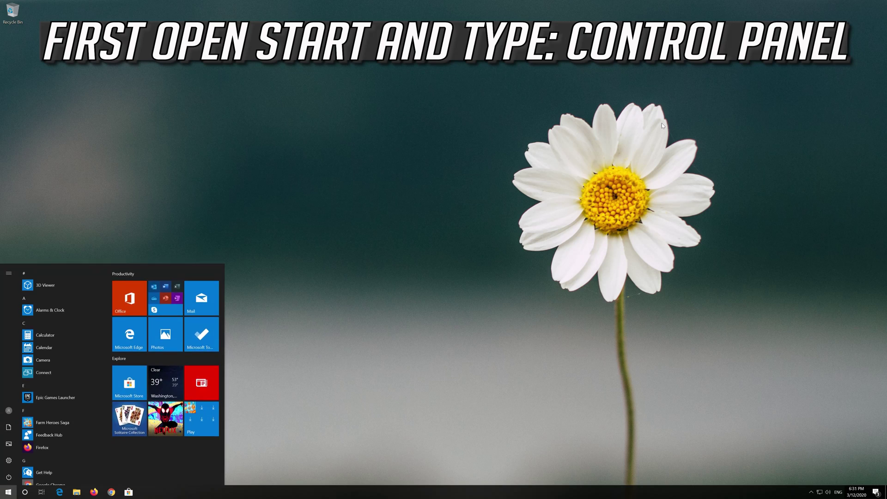
Search for control panel and open Control Panel.
key("super")
key("super")
type("control panel")
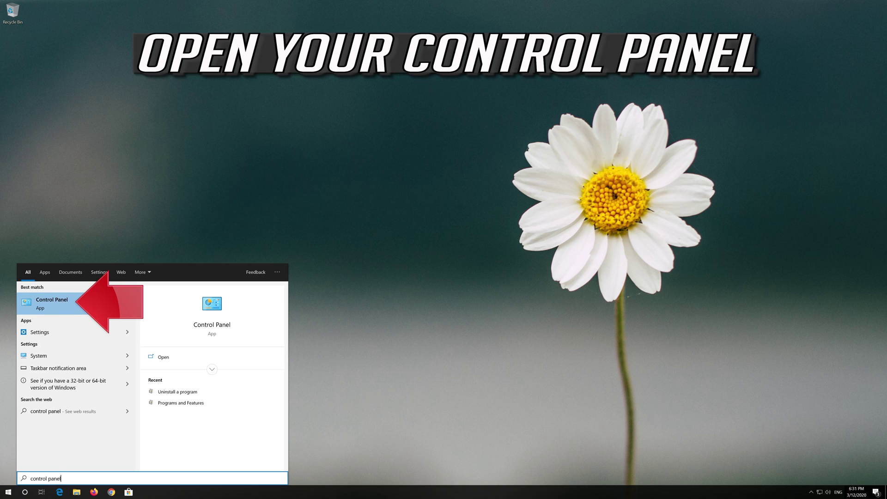
left_click(81, 306)
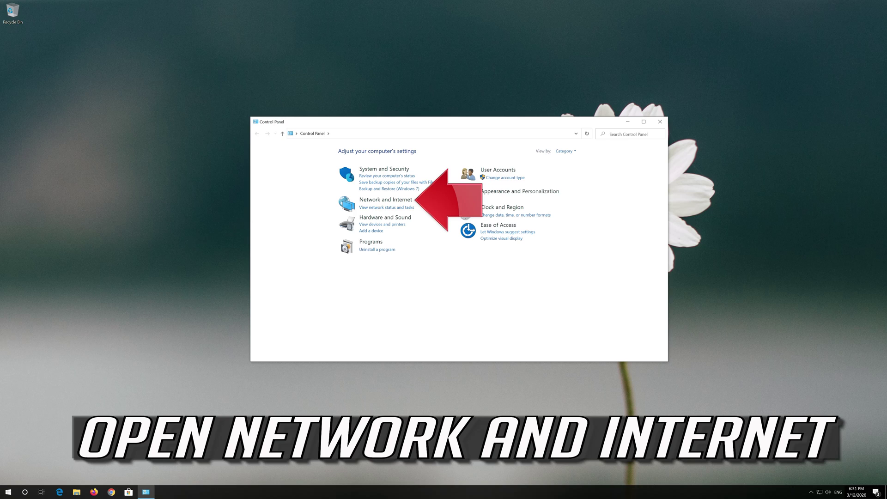
Open the adapter settings of the Network and Sharing Center under Network and Internet.
left_click(393, 200)
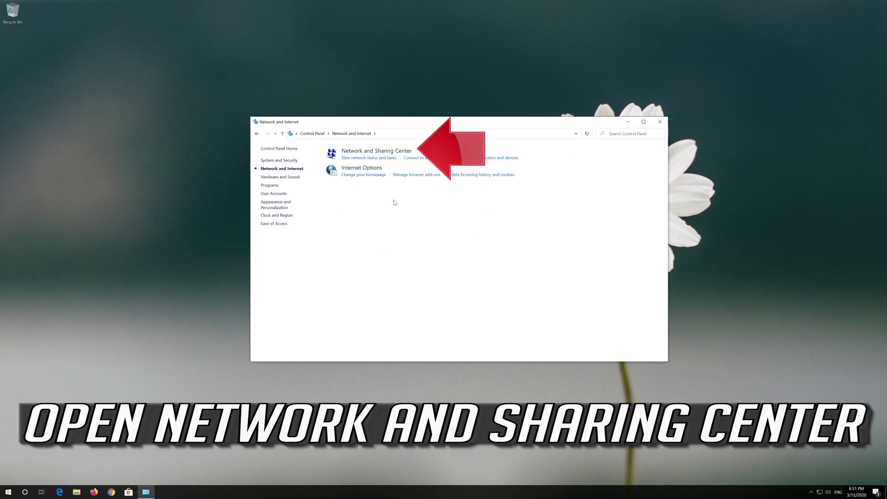
left_click(386, 154)
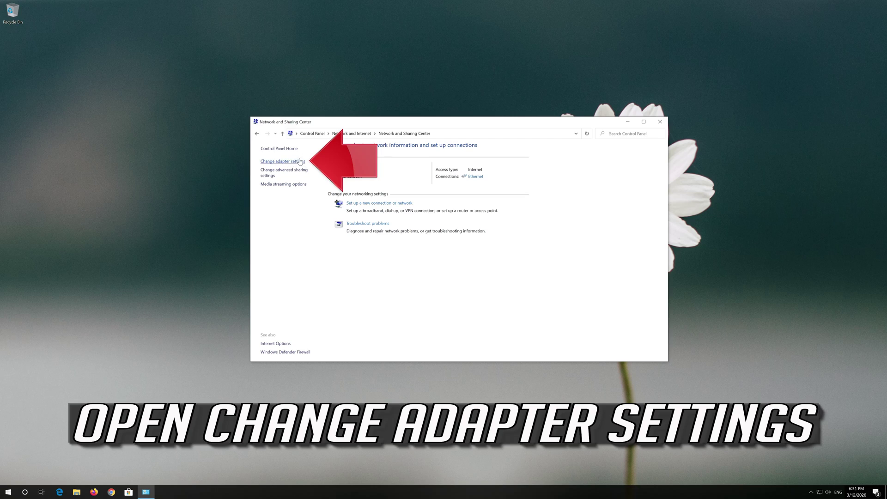
left_click(282, 161)
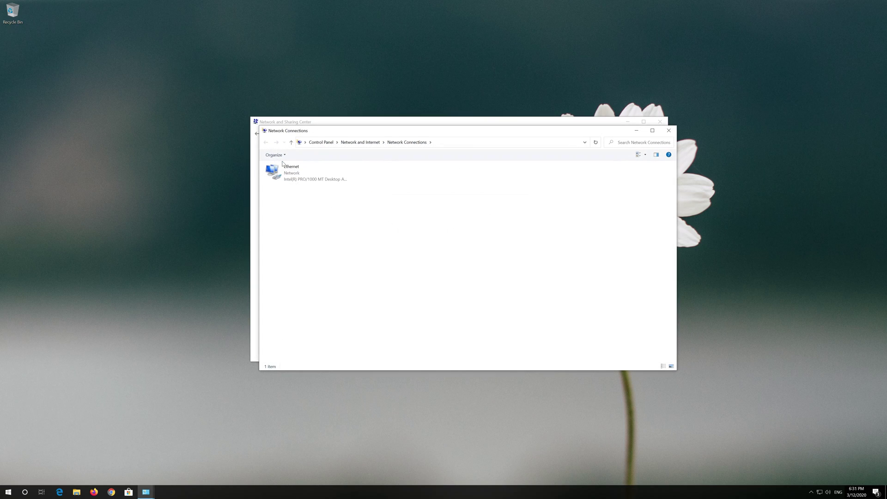
Open the properties of the Ethernet adapter and move the dialog clear of the adapter.
left_click(287, 172)
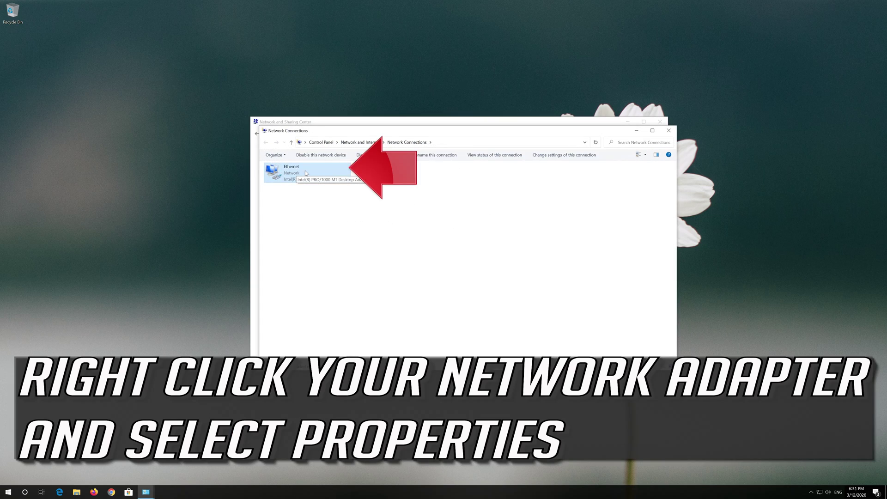
right_click(305, 172)
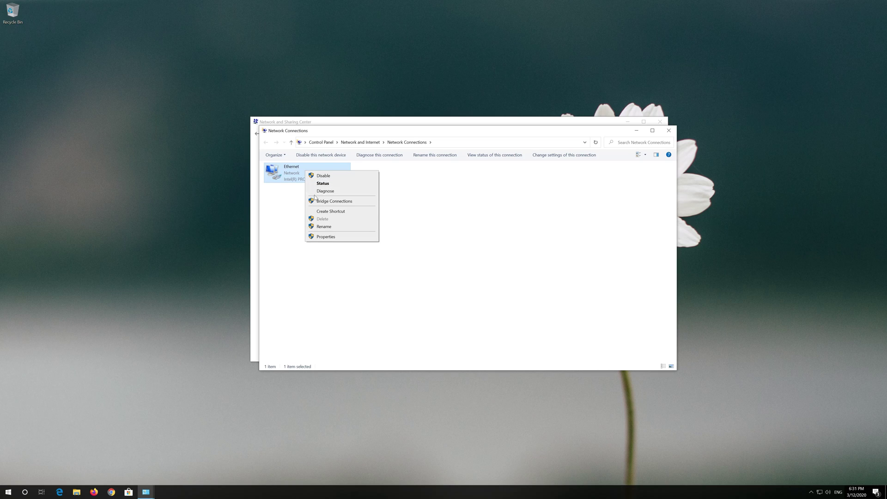
left_click(333, 237)
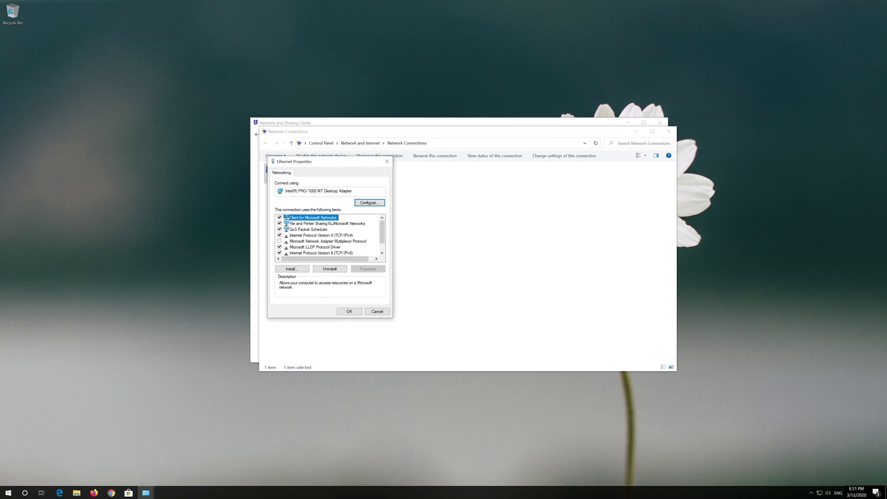
left_click_drag(329, 165, 466, 170)
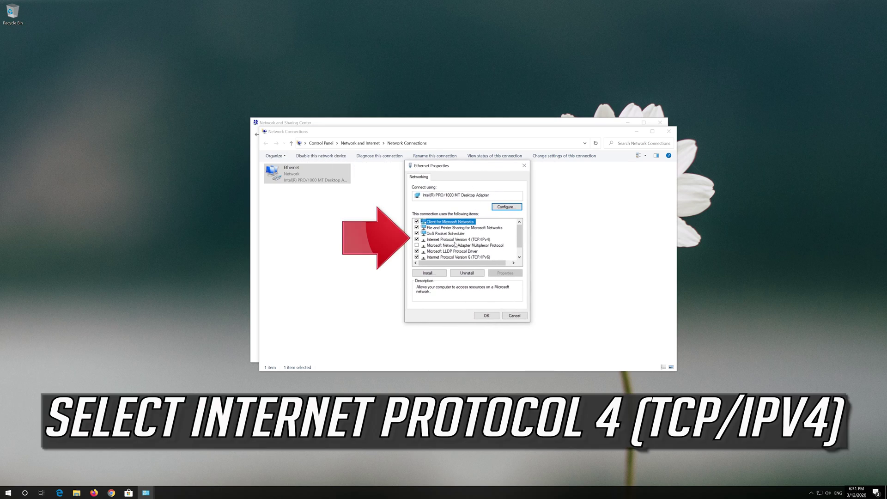
Set the Ethernet adapter's Internet Protocol Version 4 properties to use preferred DNS server 1.1.1.1 and alternate DNS server 1.0.0.1.
left_click(478, 240)
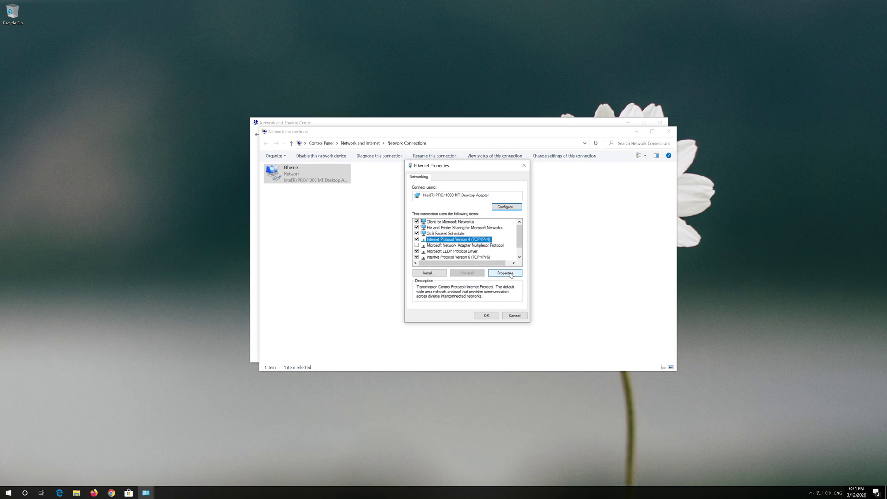
left_click(505, 272)
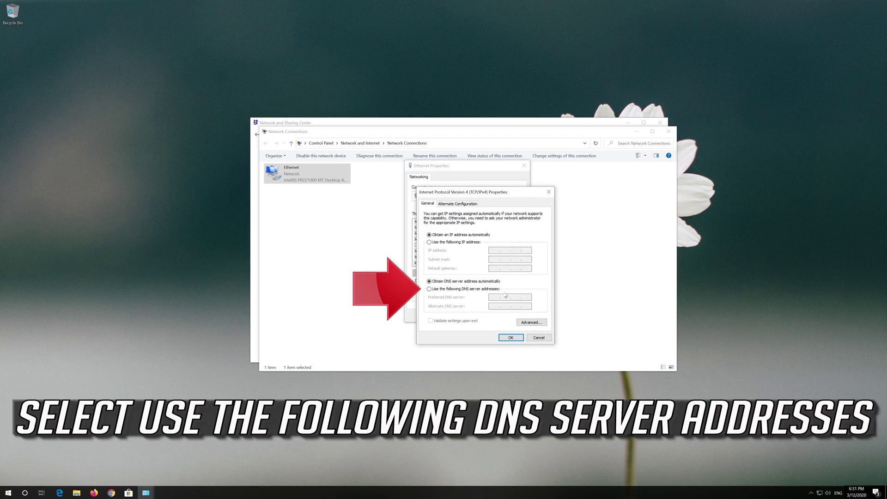
left_click(429, 289)
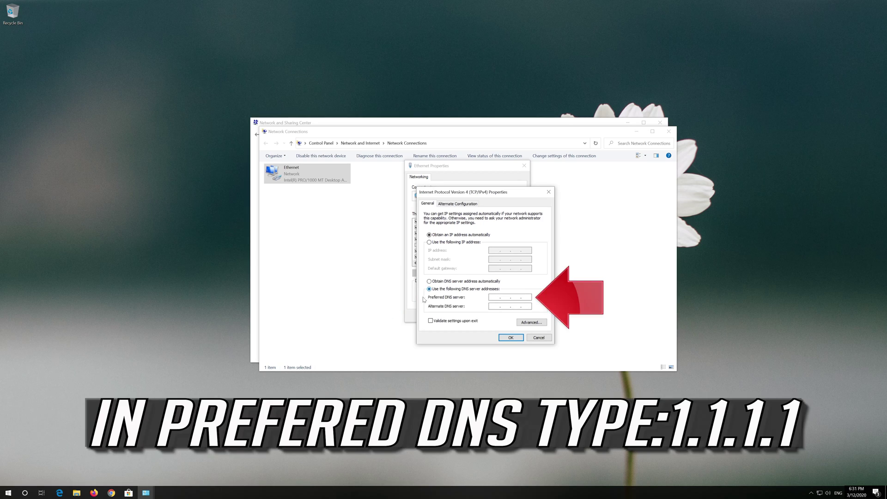
left_click(494, 298)
type("1.1.1.1")
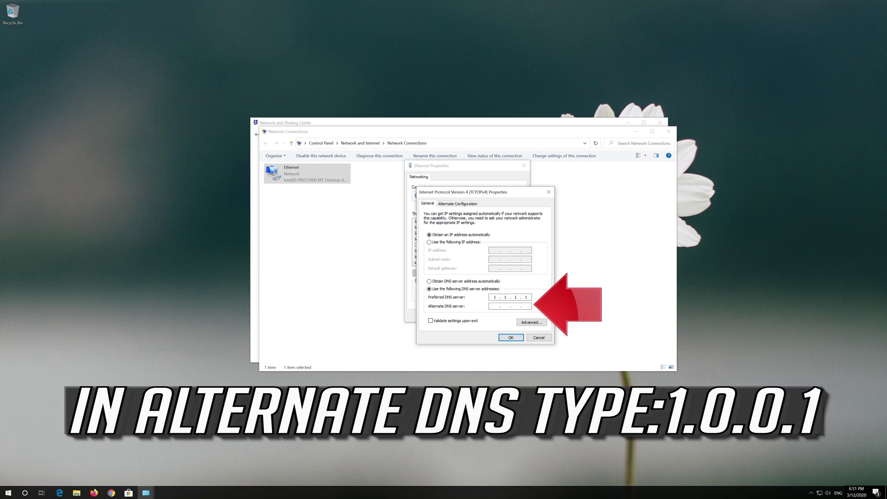
left_click(493, 305)
type("1.0.")
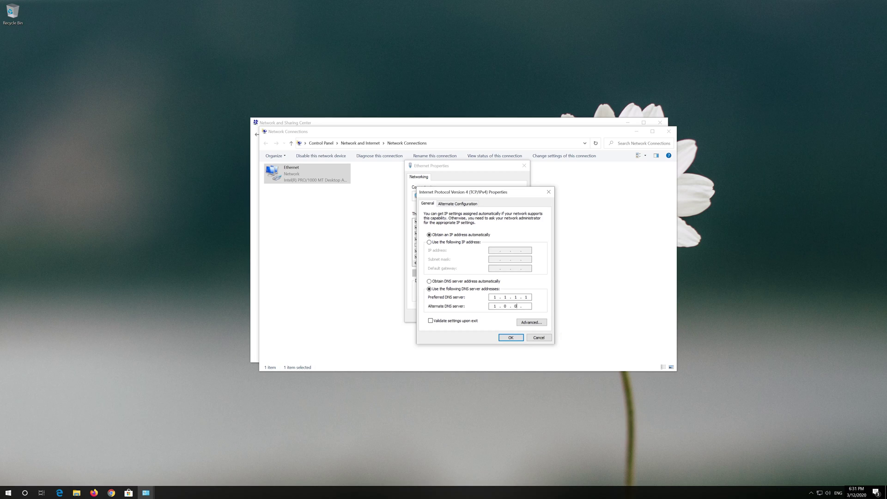
type("0.1")
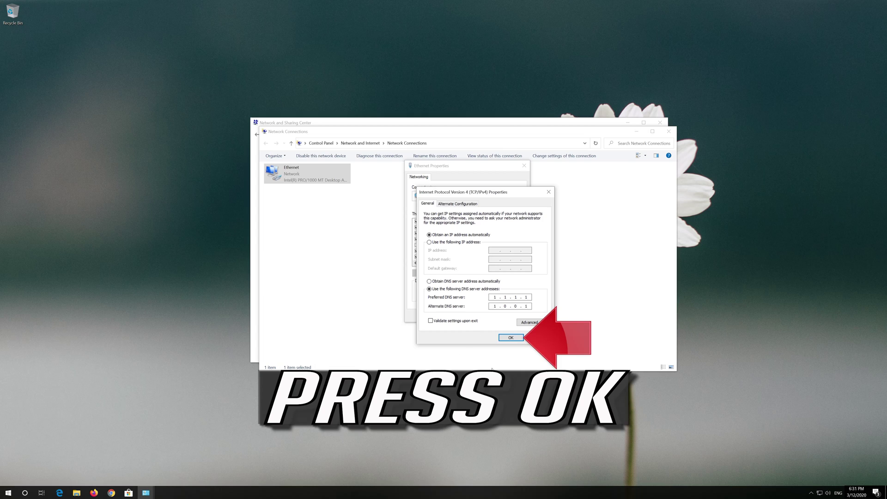
left_click(510, 338)
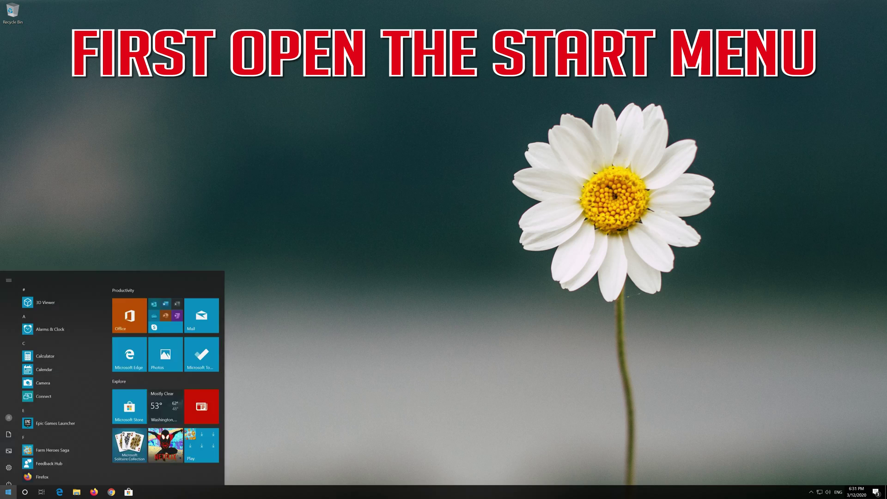
Open the Network reset page from the Network & Internet status page in Windows Settings.
mouse_move(14, 460)
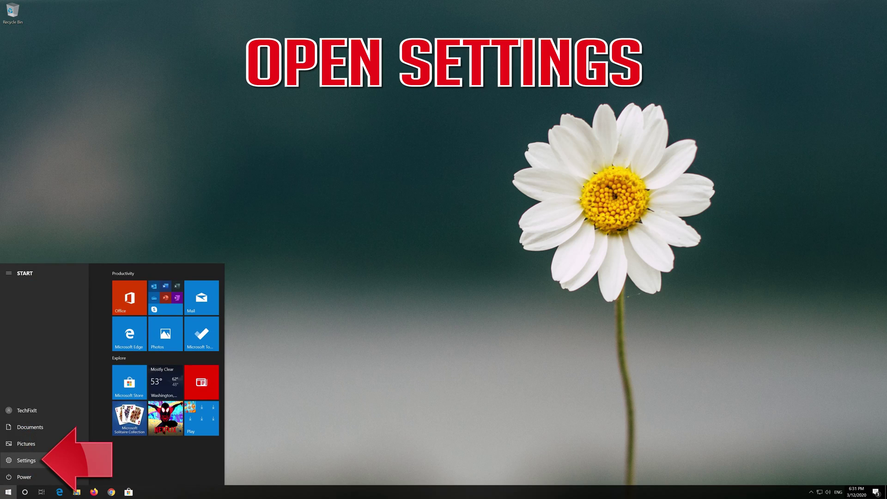
left_click(26, 460)
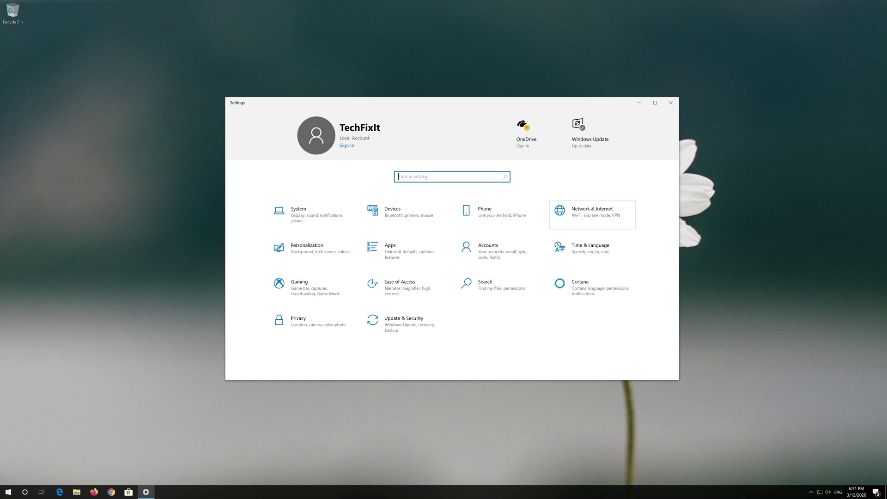
left_click(590, 216)
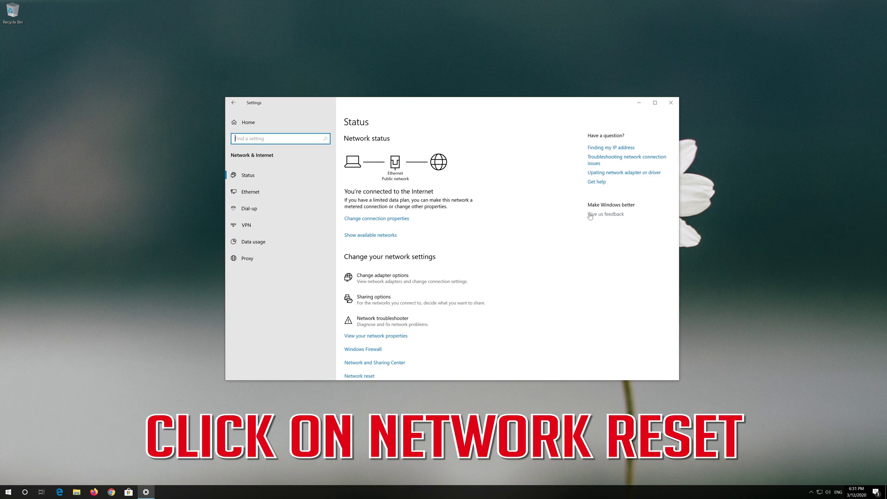
scroll(429, 249, "down", 1)
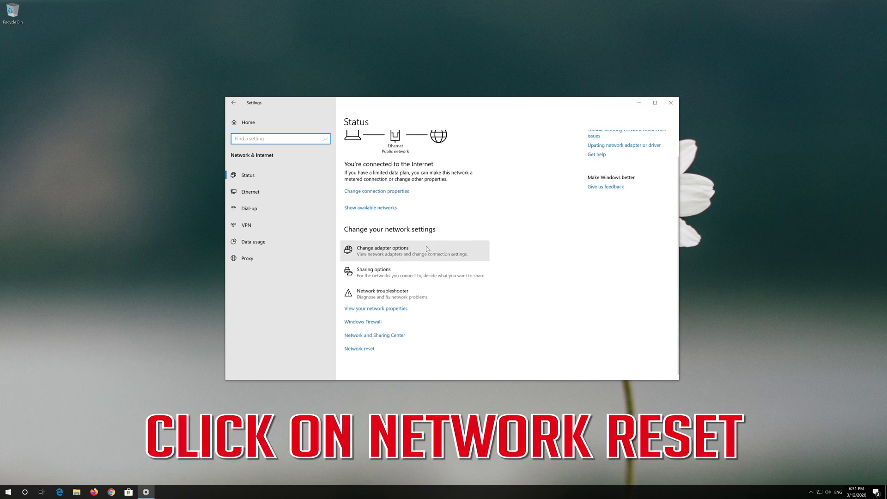
left_click(365, 349)
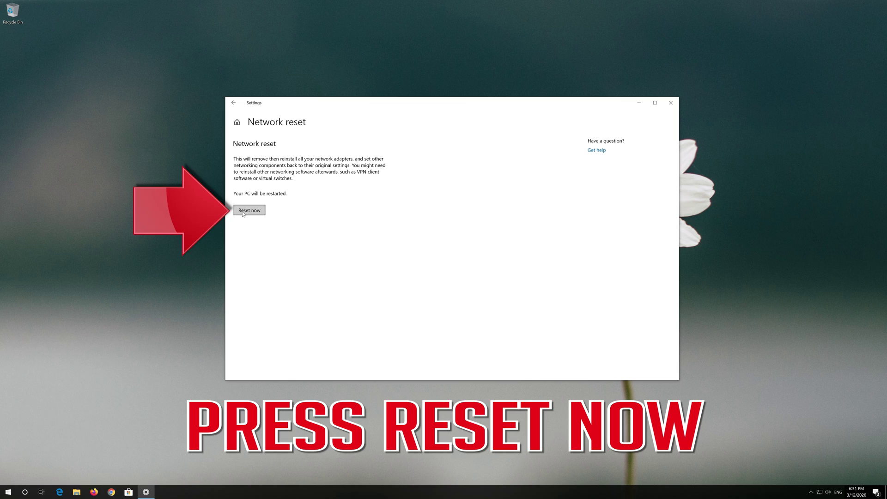
Reset all network adapters and networking components, and confirm the network reset.
left_click(243, 211)
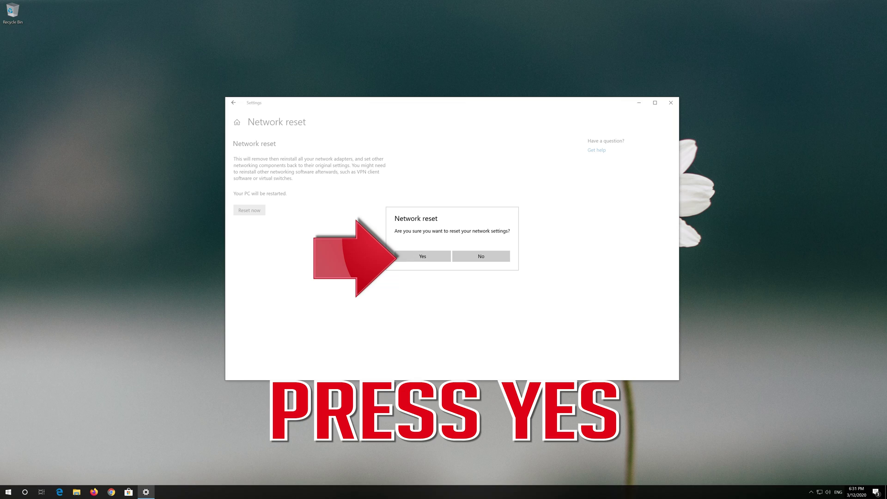
left_click(421, 259)
left_click(421, 257)
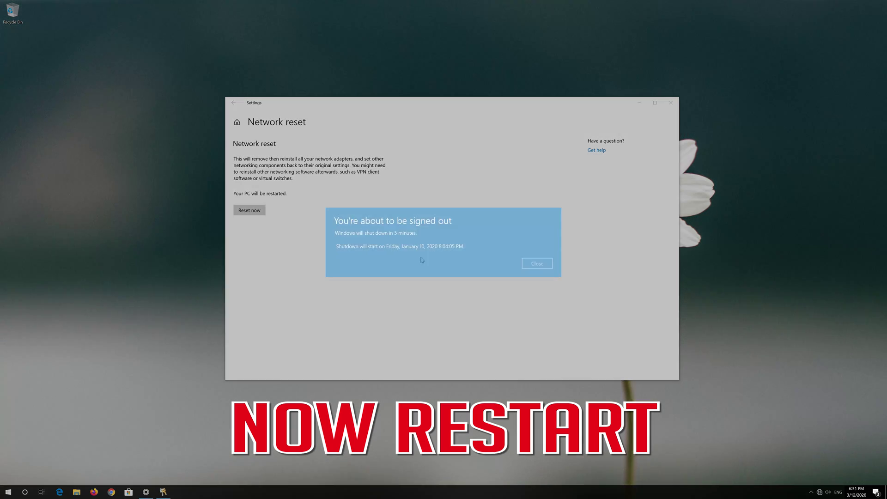